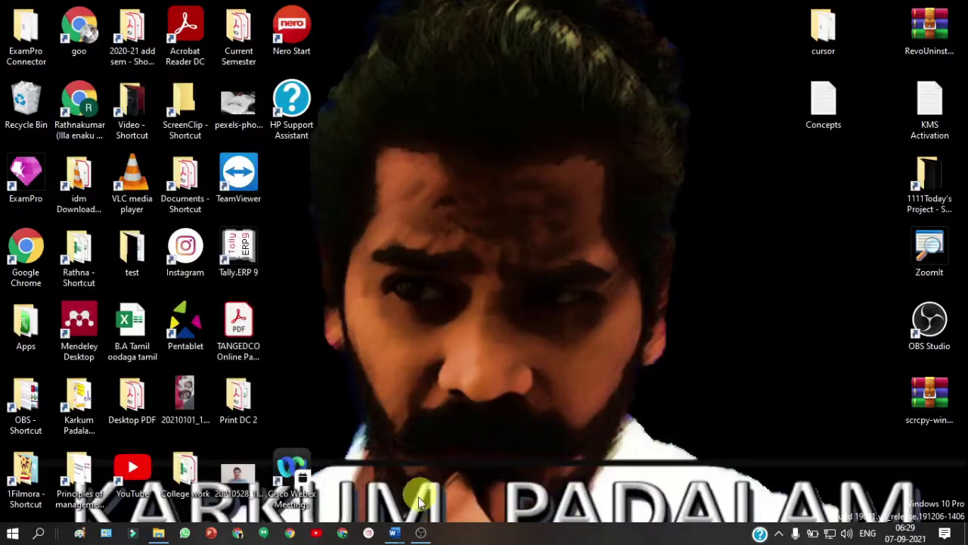
# Bring the Word document with the age frequency and percentage table to the front
pyautogui.moveTo(394, 527)
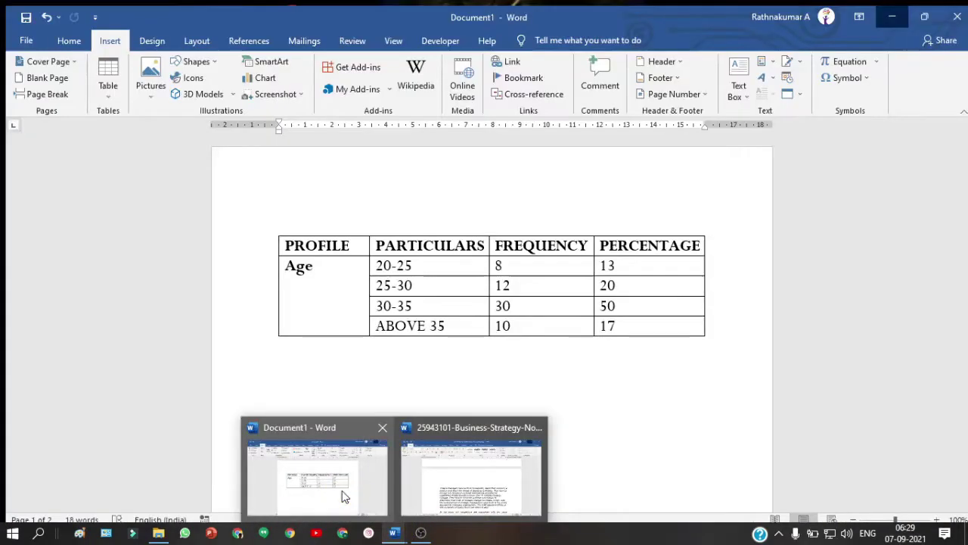
pyautogui.click(344, 495)
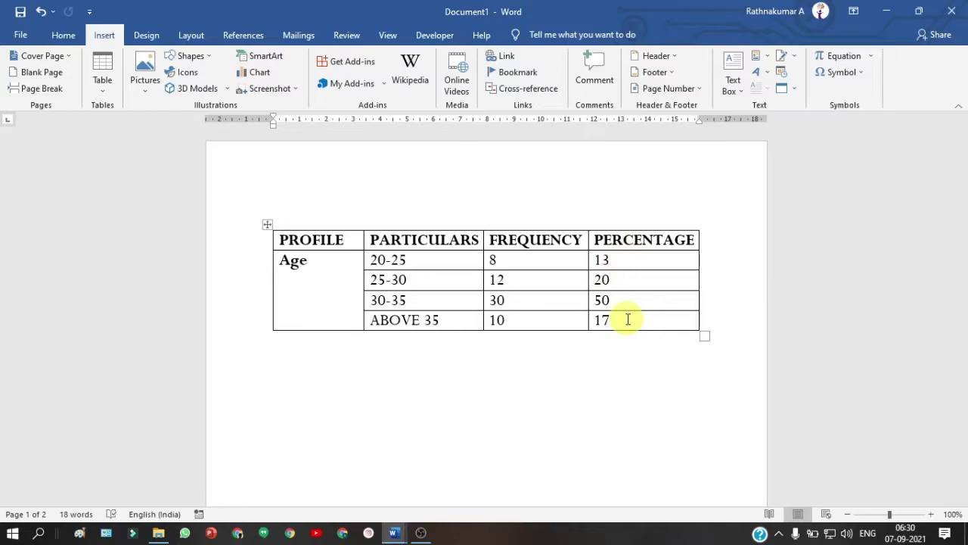
# Start a Clustered Column chart in Insert Chart, positioned below the age table
pyautogui.click(395, 389)
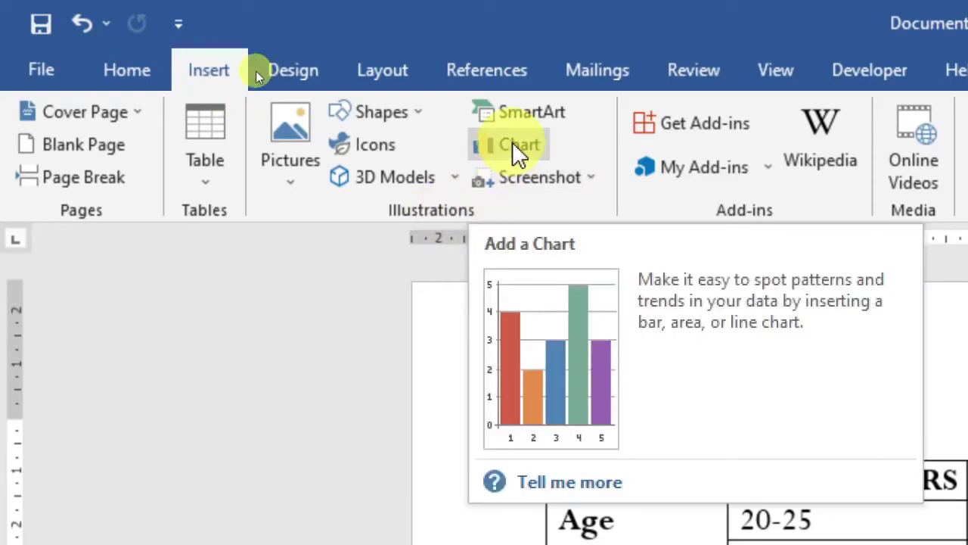
pyautogui.click(512, 142)
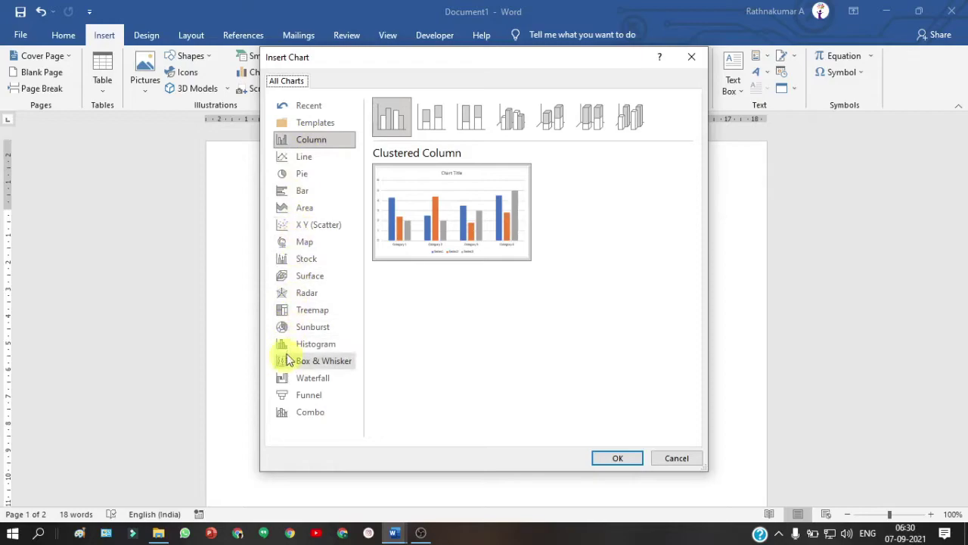
# Insert the clustered column chart and move its data sheet aside to reveal the table
pyautogui.moveTo(434, 204)
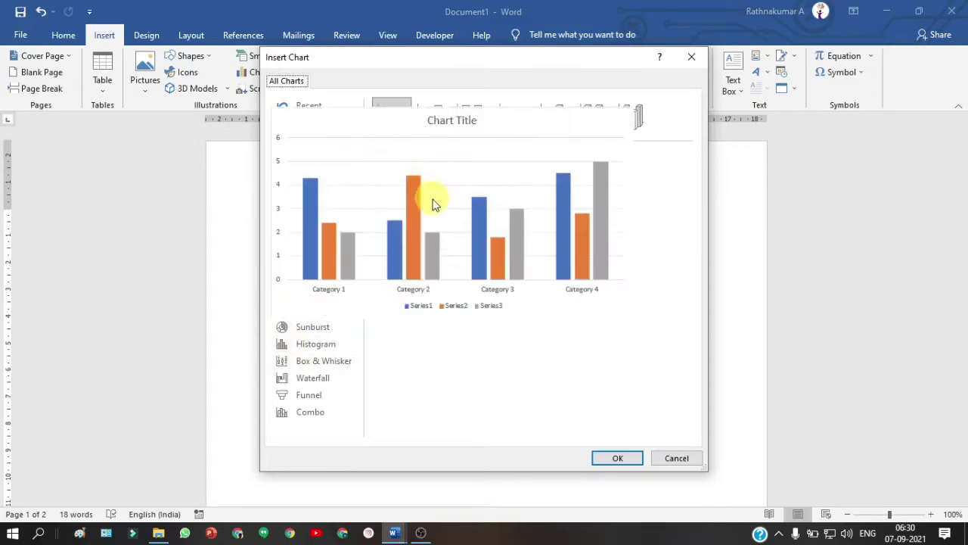
pyautogui.click(619, 458)
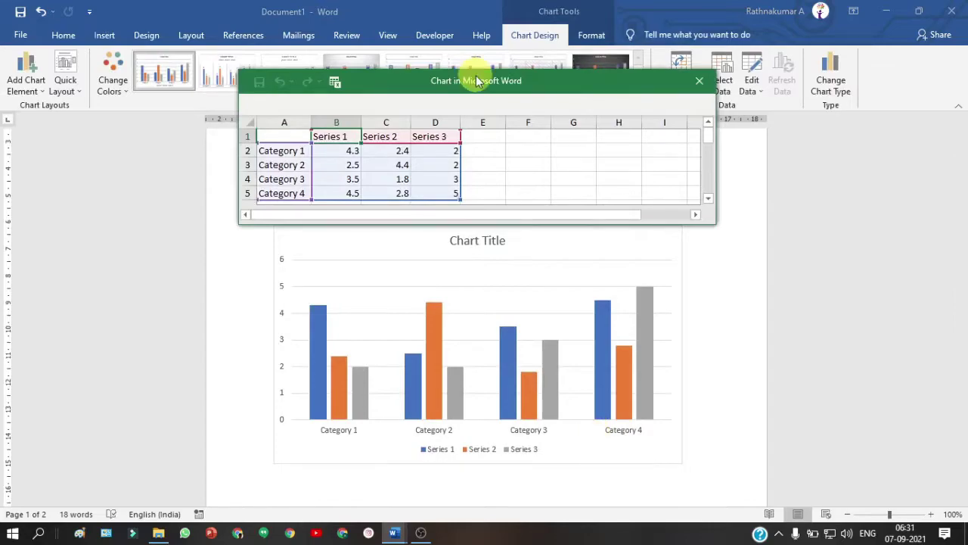
pyautogui.moveTo(476, 81)
pyautogui.mouseDown()
pyautogui.moveTo(671, 189)
pyautogui.moveTo(260, 199)
pyautogui.mouseUp()
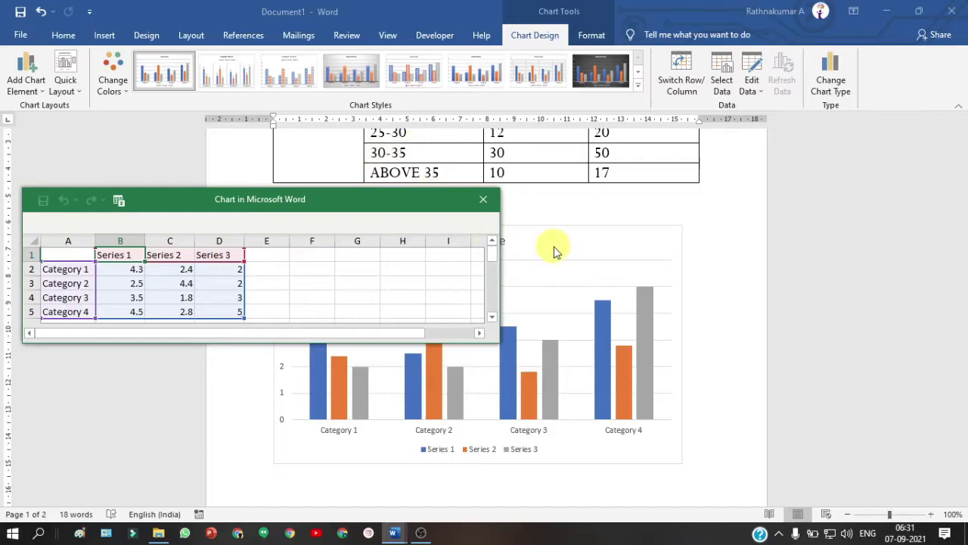
pyautogui.scroll(1, 531, 205)
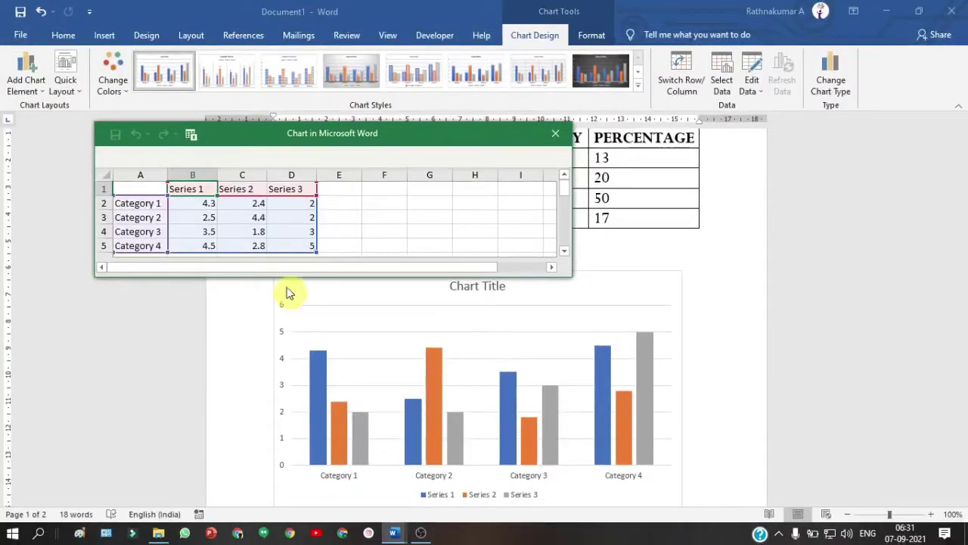
pyautogui.click(203, 185)
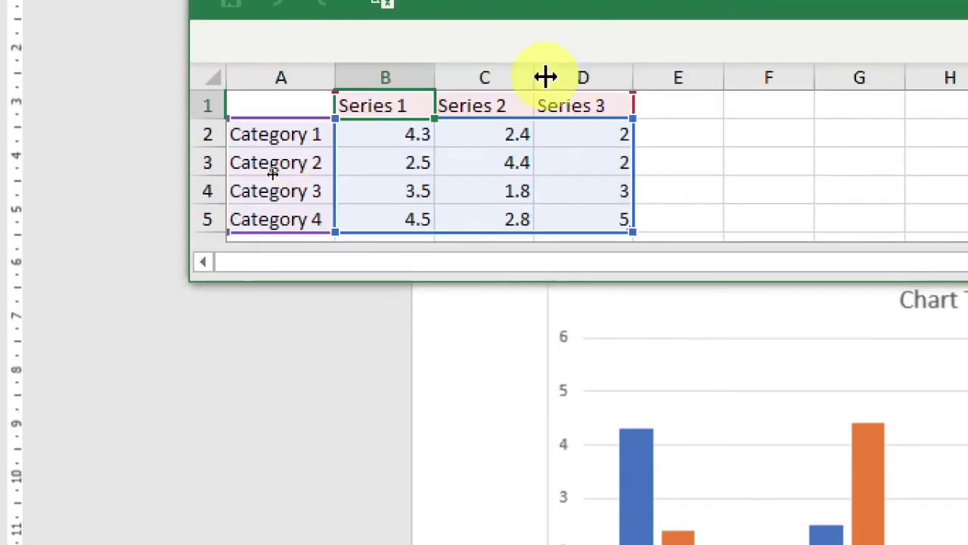
# Delete Series 3 and Series 2 from the chart data, leaving only Series 1
pyautogui.click(588, 78)
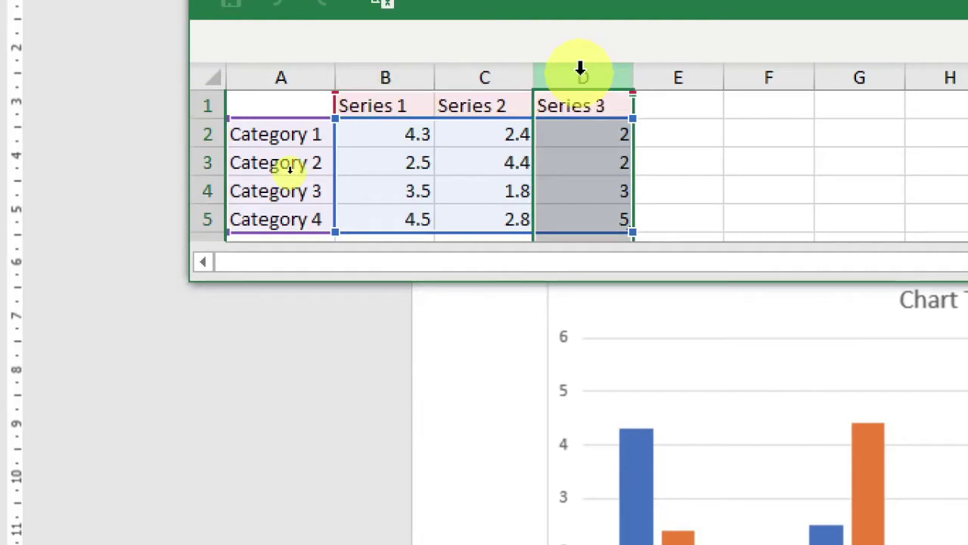
pyautogui.press('Delete')
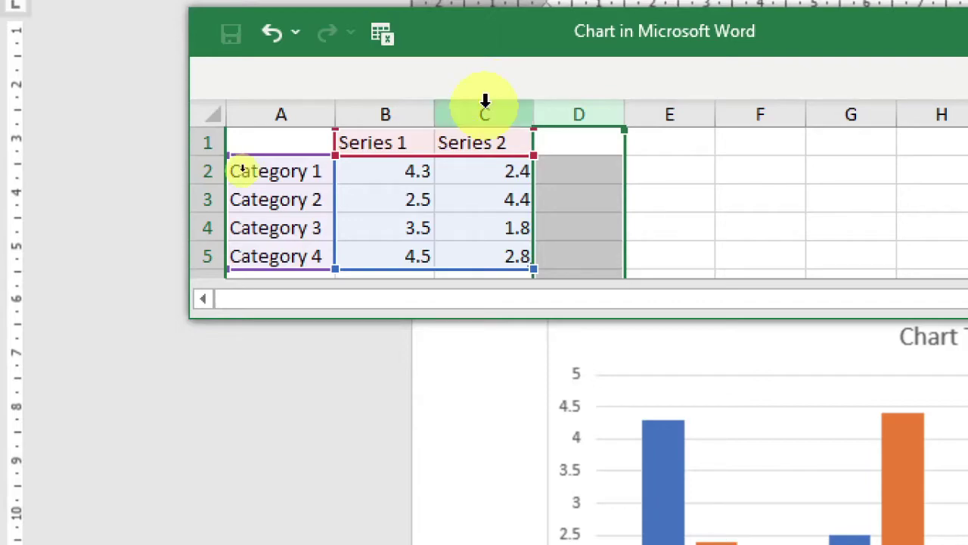
pyautogui.click(485, 100)
pyautogui.press('Delete')
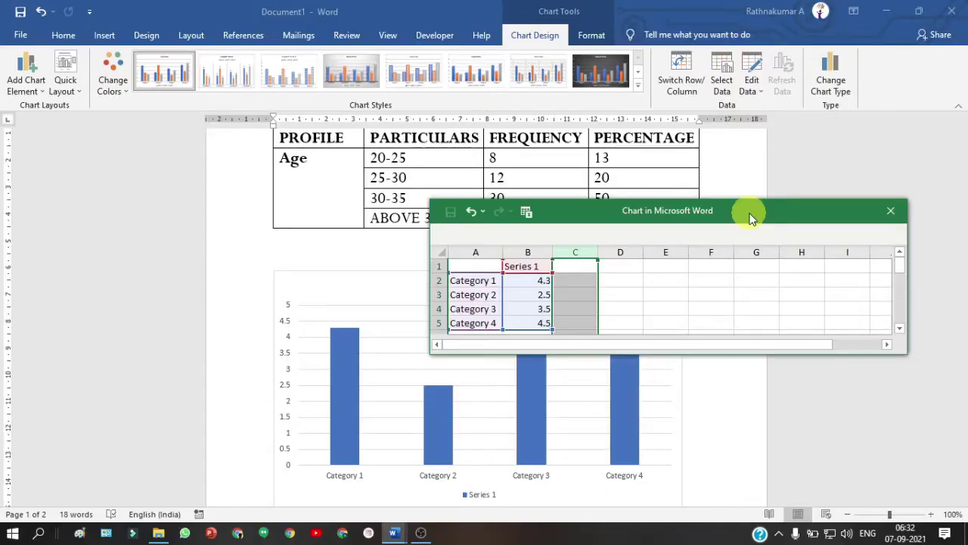
pyautogui.moveTo(751, 218); pyautogui.dragTo(808, 173)
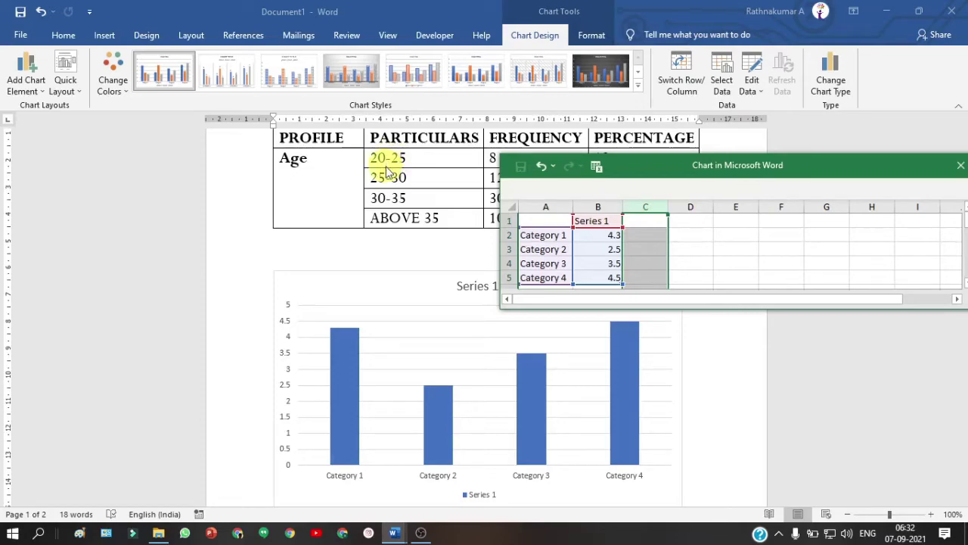
pyautogui.moveTo(407, 157); pyautogui.dragTo(376, 158)
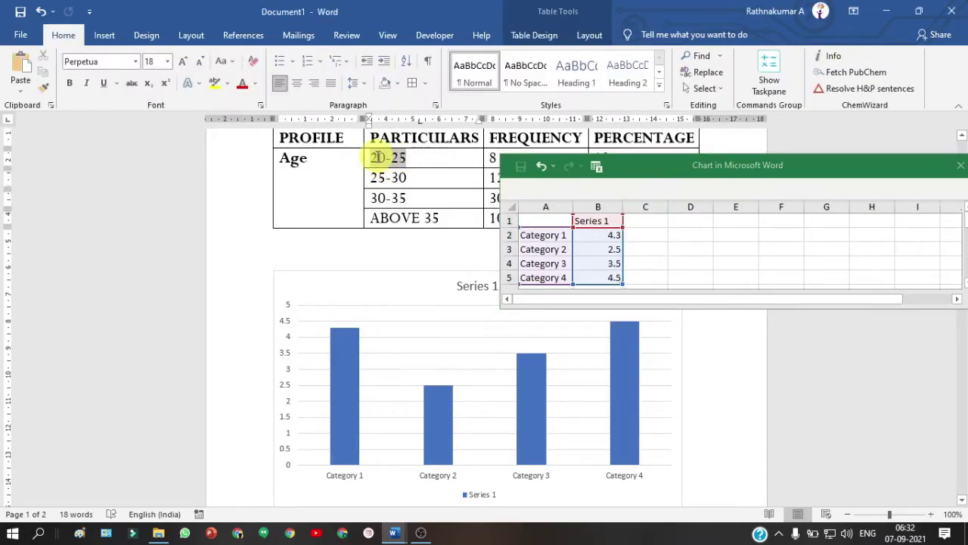
# Replace the chart categories with the age ranges 20-25, 25-30, 30-35 and ABOVE 35
pyautogui.hotkey('ctrl', 'c')
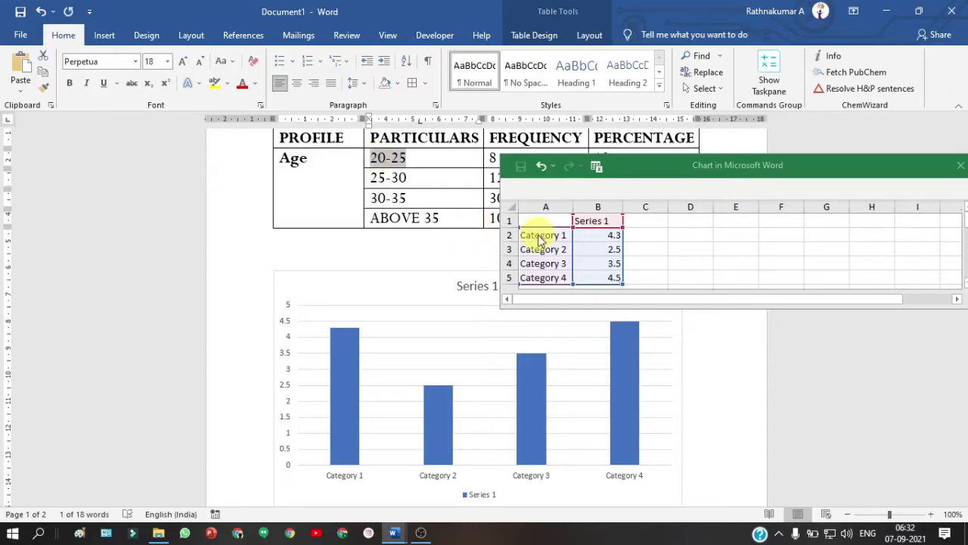
pyautogui.click(540, 239)
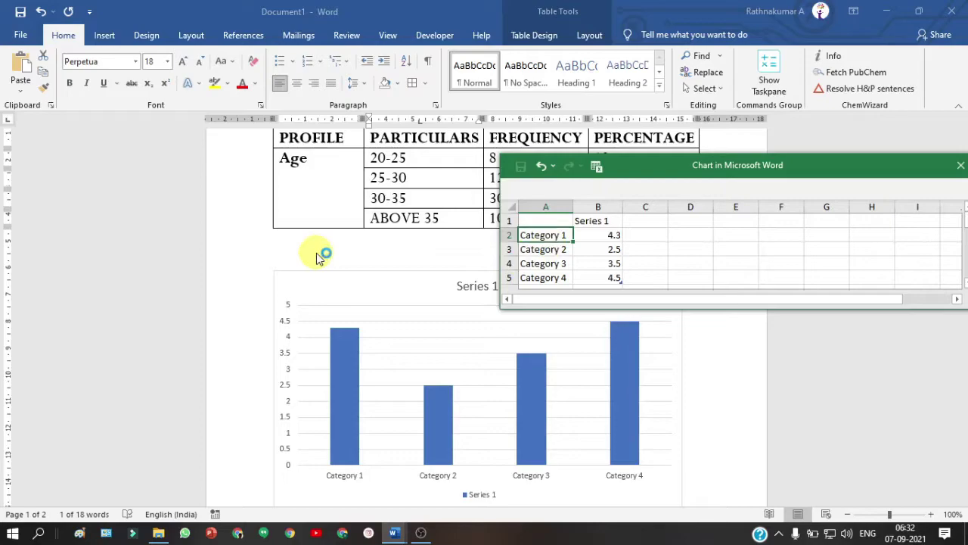
pyautogui.hotkey('ctrl', 'v')
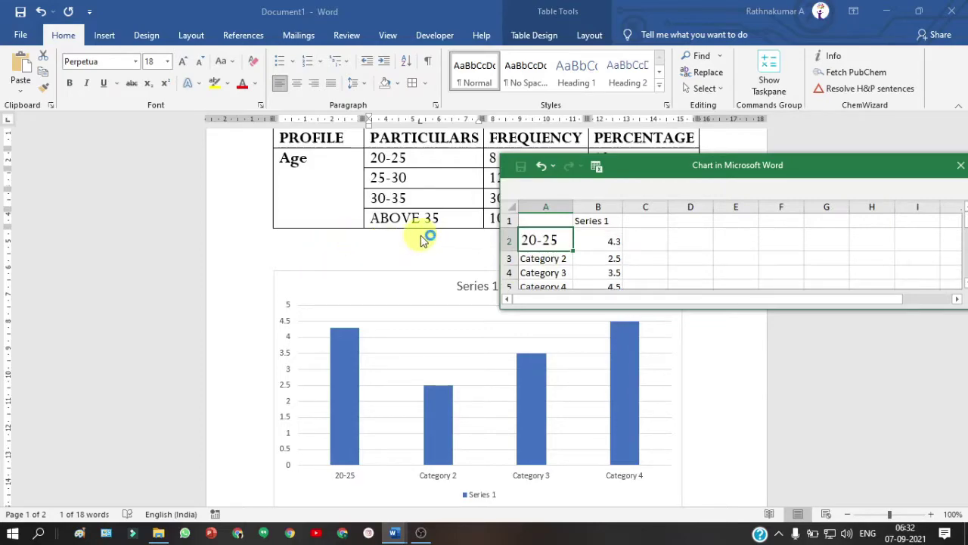
pyautogui.click(405, 180)
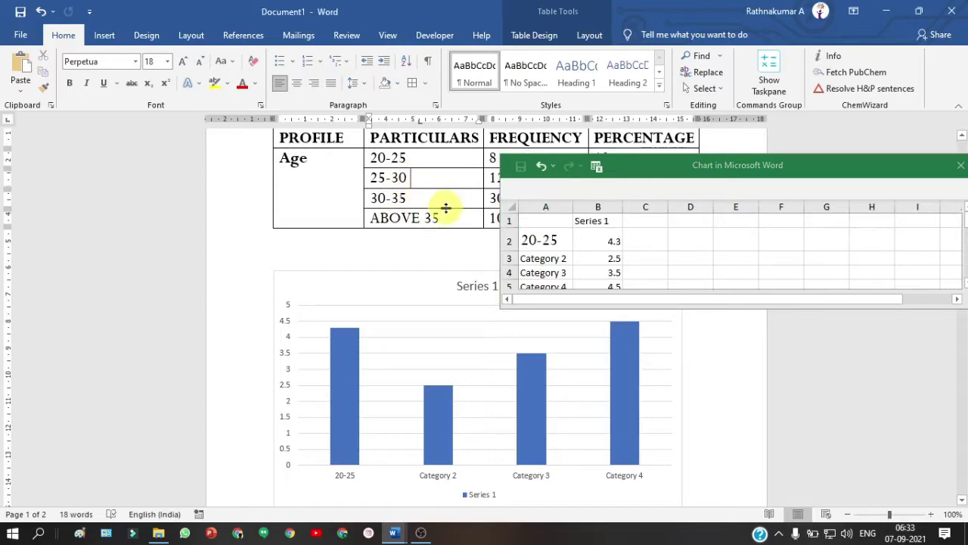
pyautogui.moveTo(445, 217); pyautogui.dragTo(389, 177)
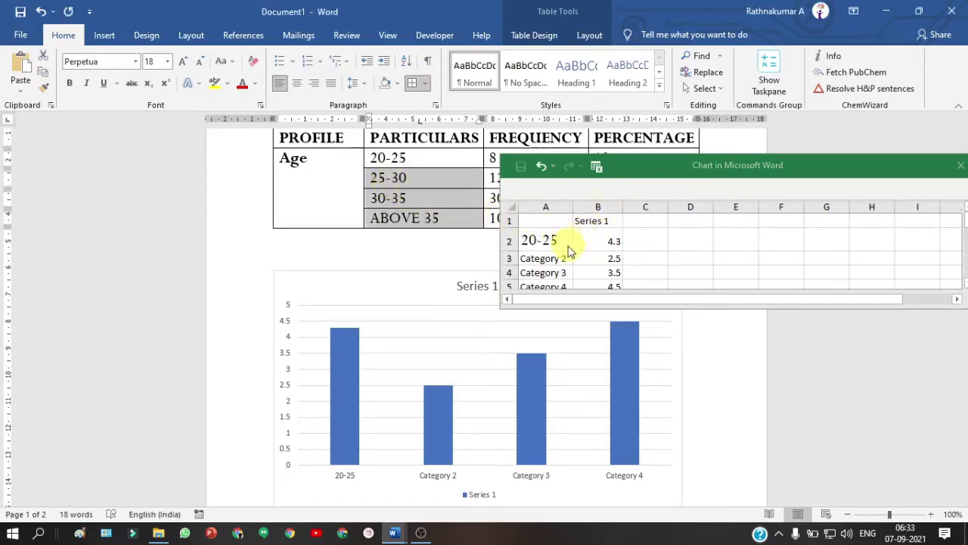
pyautogui.scroll(-2, 564, 253)
pyautogui.click(564, 223)
pyautogui.scroll(2, 567, 224)
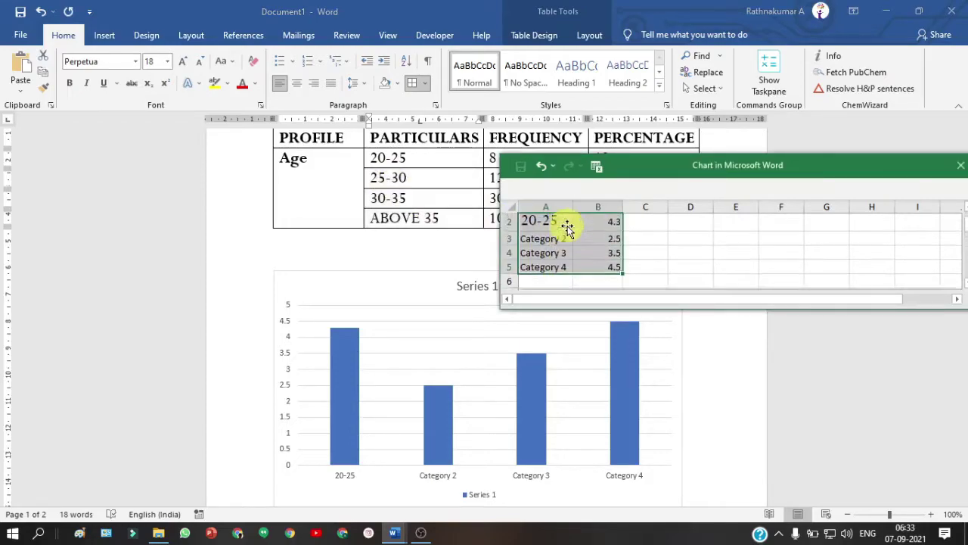
pyautogui.click(553, 259)
pyautogui.moveTo(553, 259); pyautogui.dragTo(547, 285)
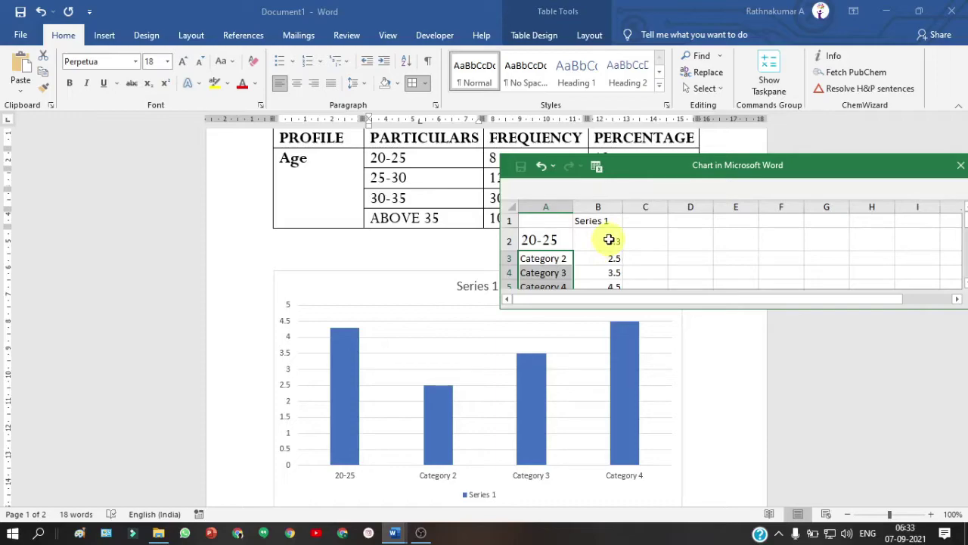
pyautogui.hotkey('ctrl', 'v')
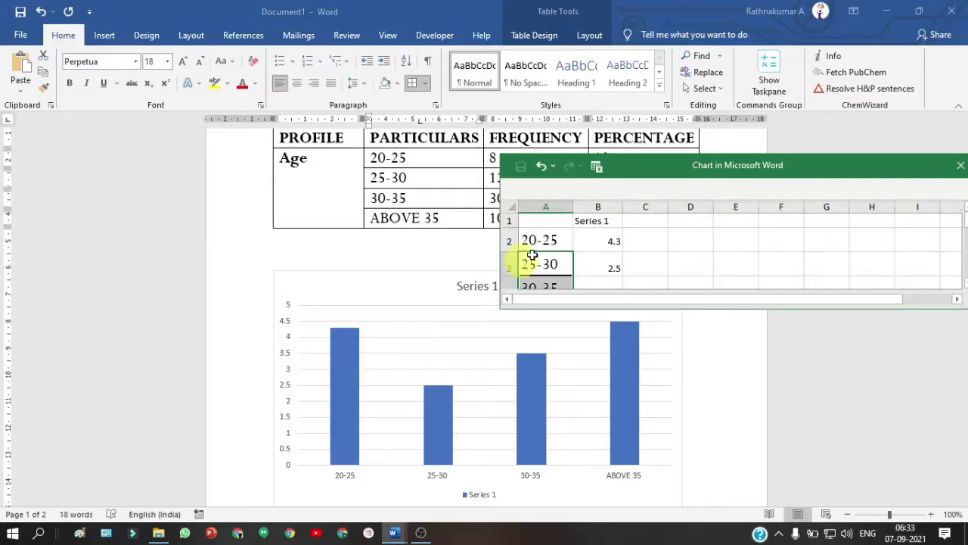
# Select the table's percentages 13, 20, 50, 17 and the Series 1 value cells
pyautogui.moveTo(672, 164)
pyautogui.mouseDown()
pyautogui.moveTo(714, 214)
pyautogui.moveTo(625, 257)
pyautogui.mouseUp()
pyautogui.scroll(-2, 575, 340)
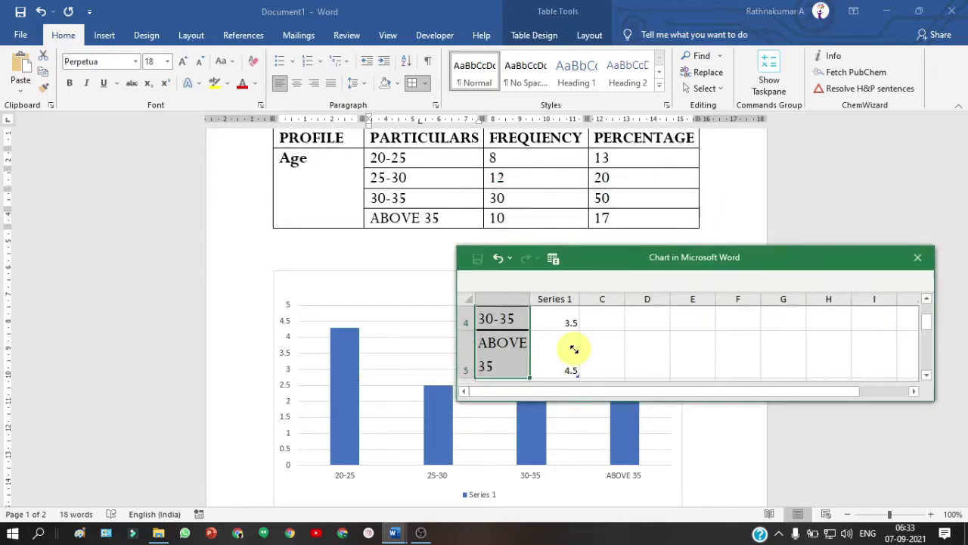
pyautogui.moveTo(627, 218); pyautogui.dragTo(599, 165)
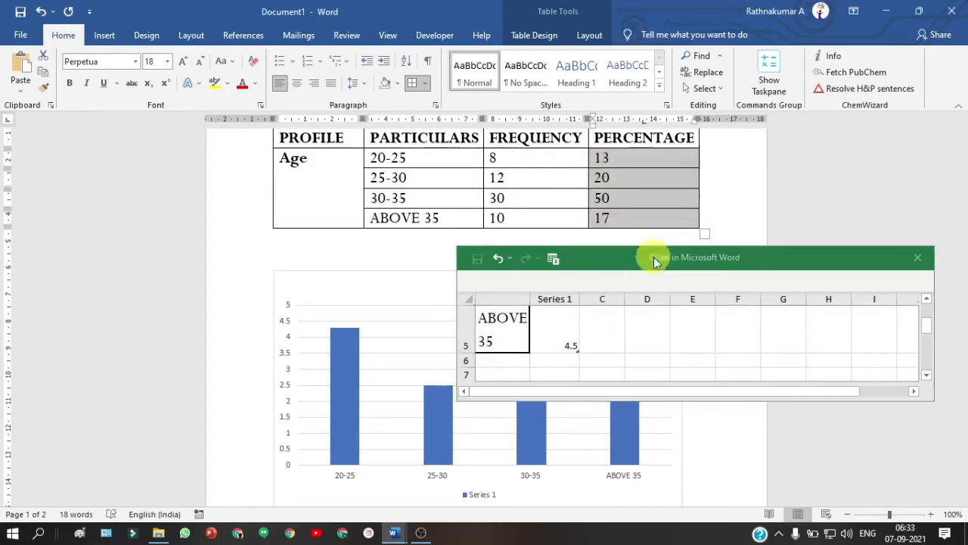
pyautogui.moveTo(566, 344); pyautogui.dragTo(558, 329)
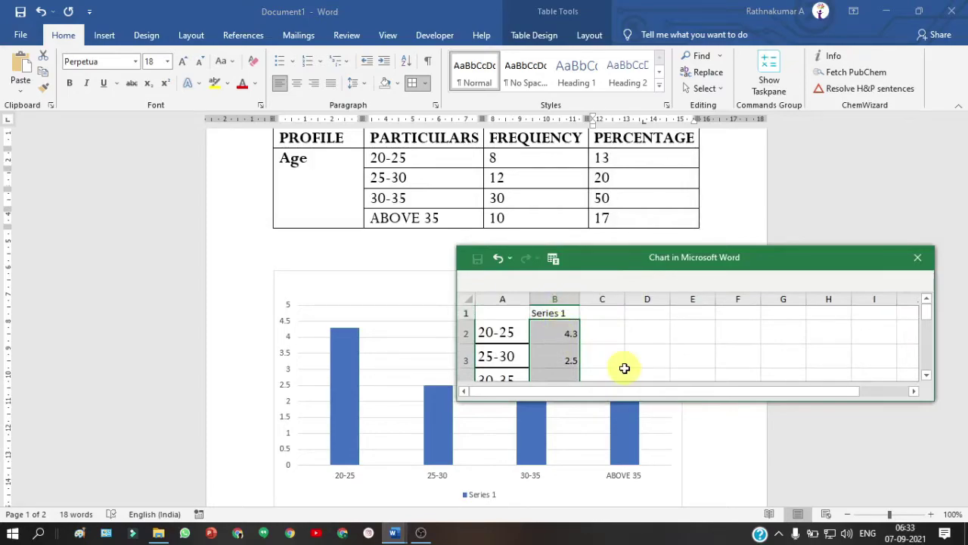
# Paste the percentages 13, 20, 50 and 17 into Series 1 of the chart data
pyautogui.hotkey('ctrl', 'v')
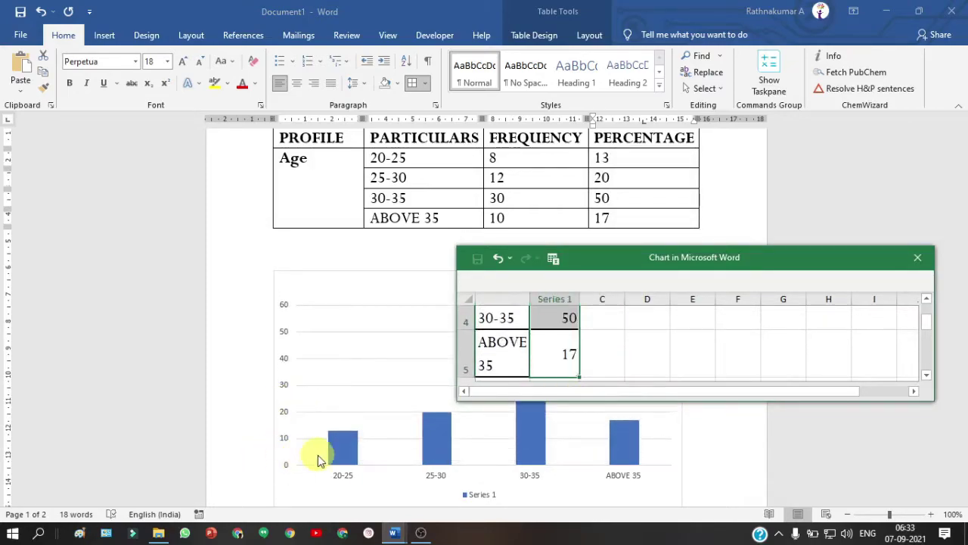
pyautogui.moveTo(747, 265); pyautogui.dragTo(847, 180)
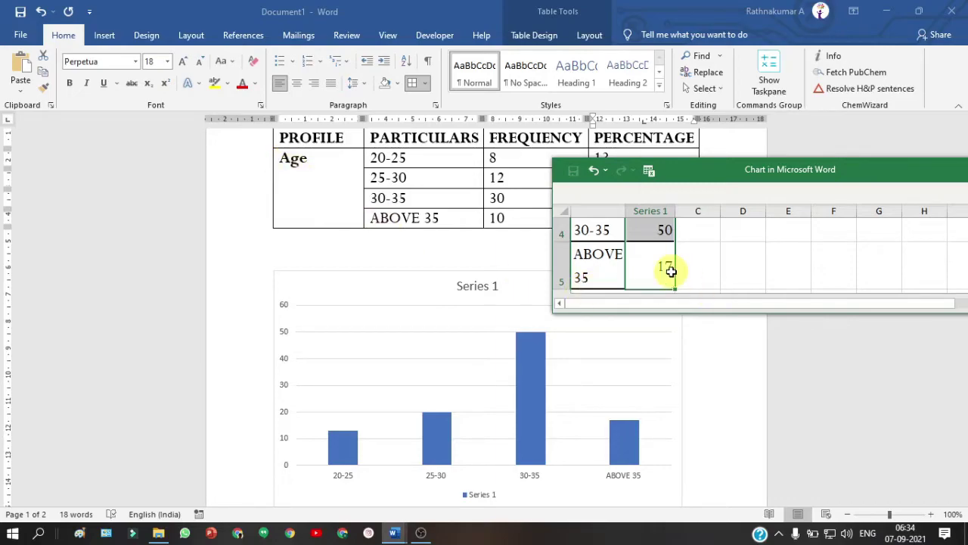
pyautogui.scroll(2, 671, 270)
# Rename the Series 1 header to 'Age' so the chart title and legend read Age
pyautogui.click(652, 225)
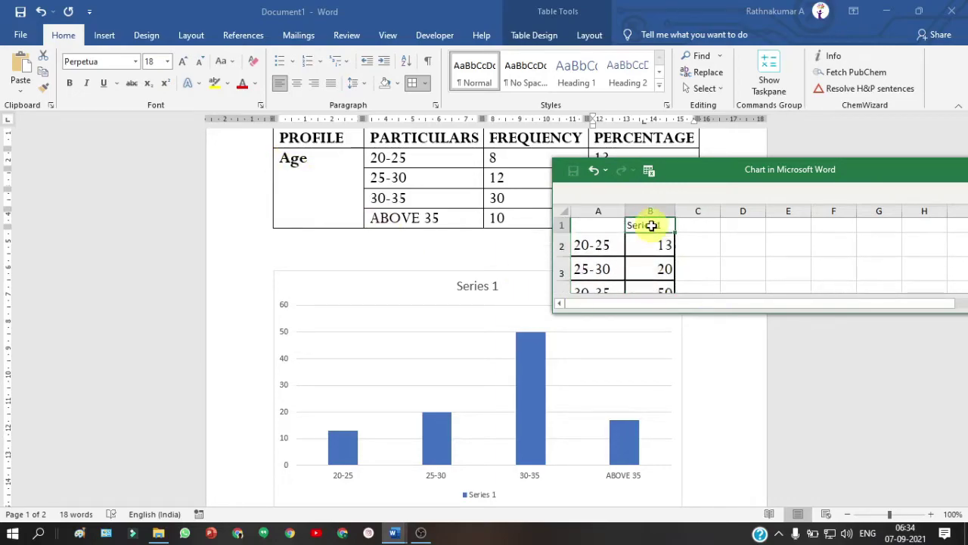
pyautogui.write('Age')
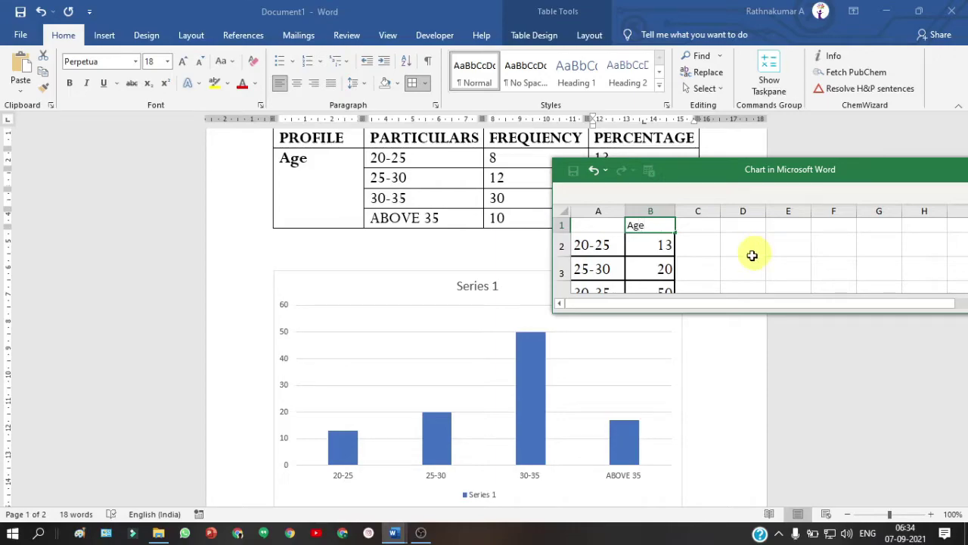
pyautogui.click(750, 253)
pyautogui.scroll(-3, 553, 388)
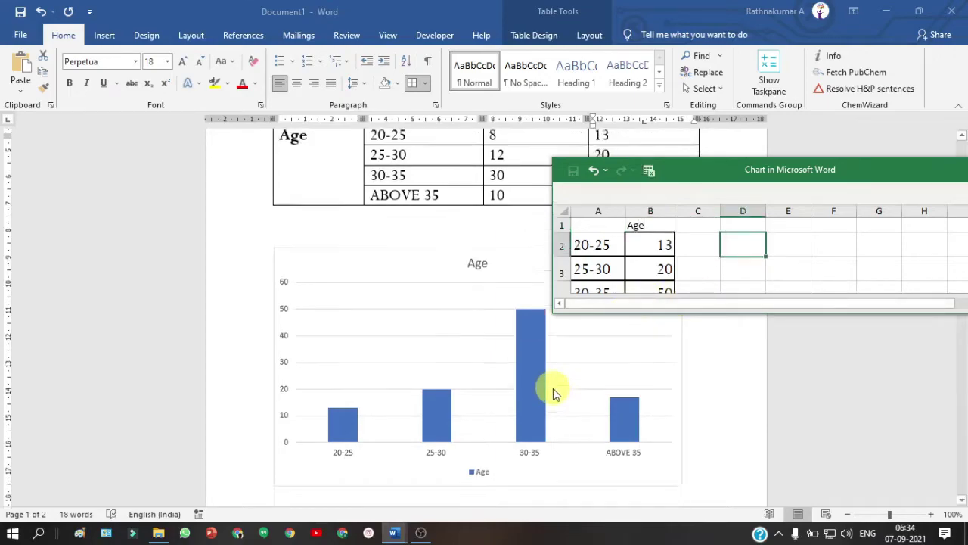
pyautogui.scroll(1, 510, 391)
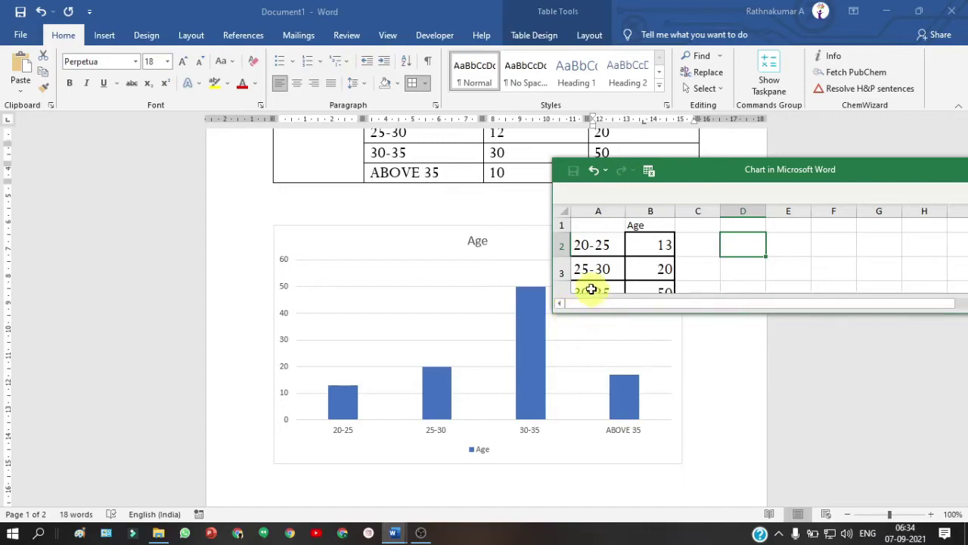
pyautogui.scroll(1, 387, 352)
pyautogui.scroll(3, 387, 352)
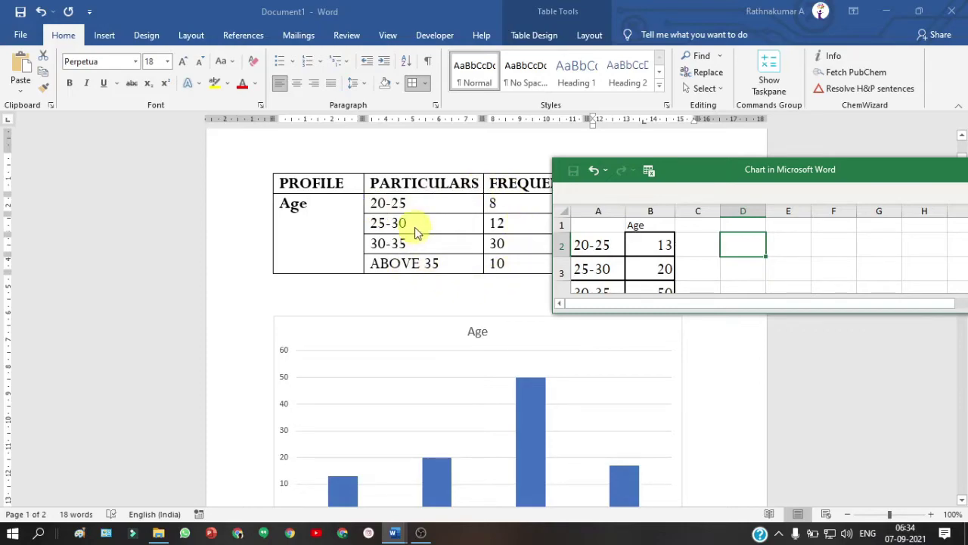
pyautogui.scroll(-2, 352, 451)
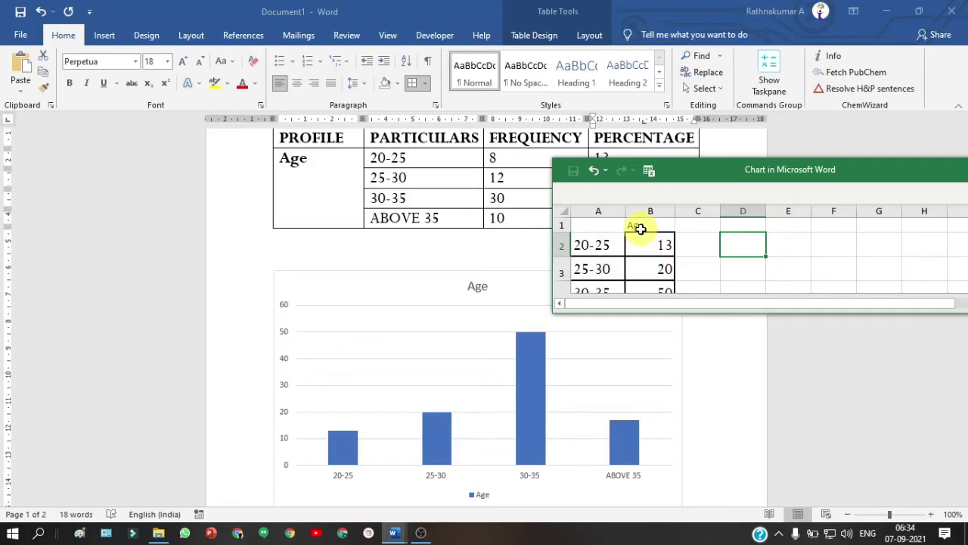
pyautogui.moveTo(737, 169); pyautogui.dragTo(394, 164)
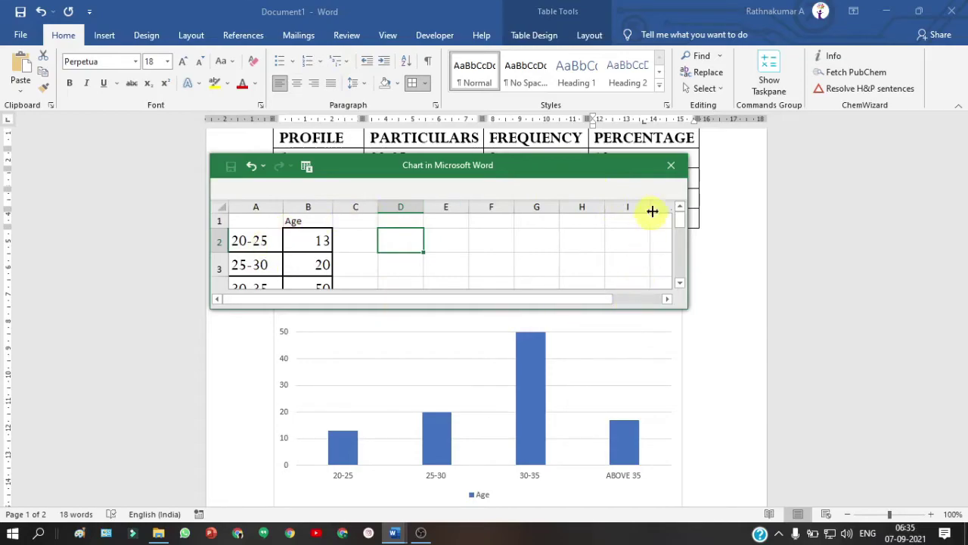
# Close the chart data sheet and show the chart's Layout Options panel
pyautogui.click(672, 161)
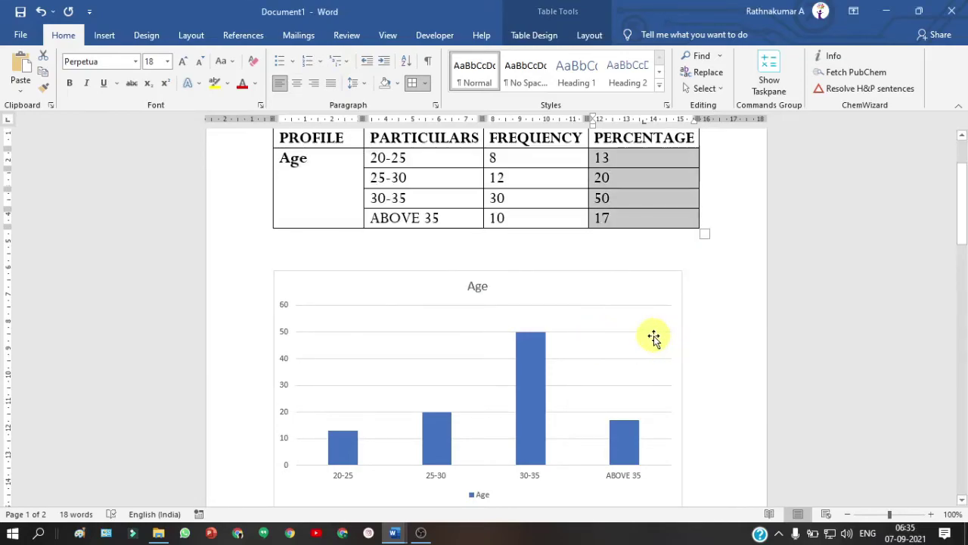
pyautogui.scroll(-3, 373, 333)
pyautogui.scroll(1, 475, 378)
pyautogui.scroll(2, 611, 281)
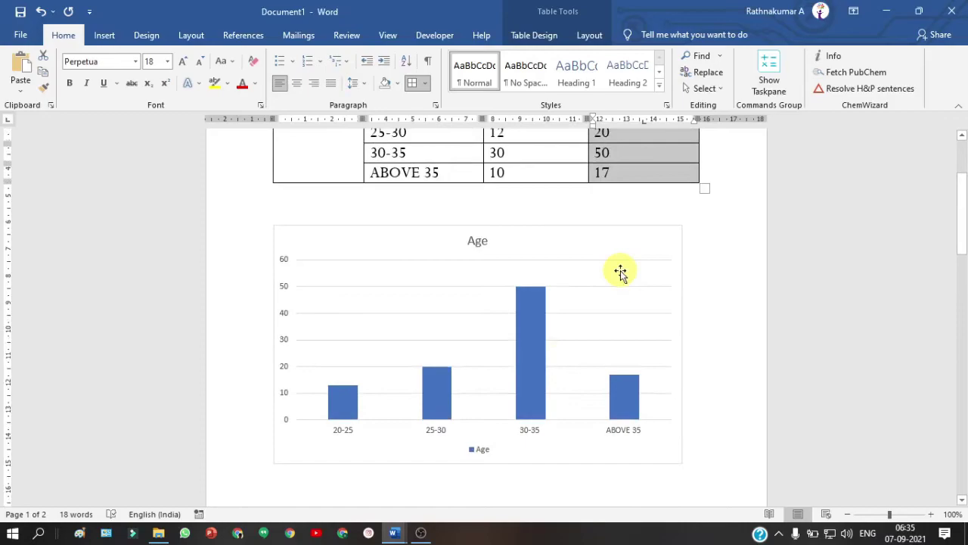
pyautogui.click(621, 270)
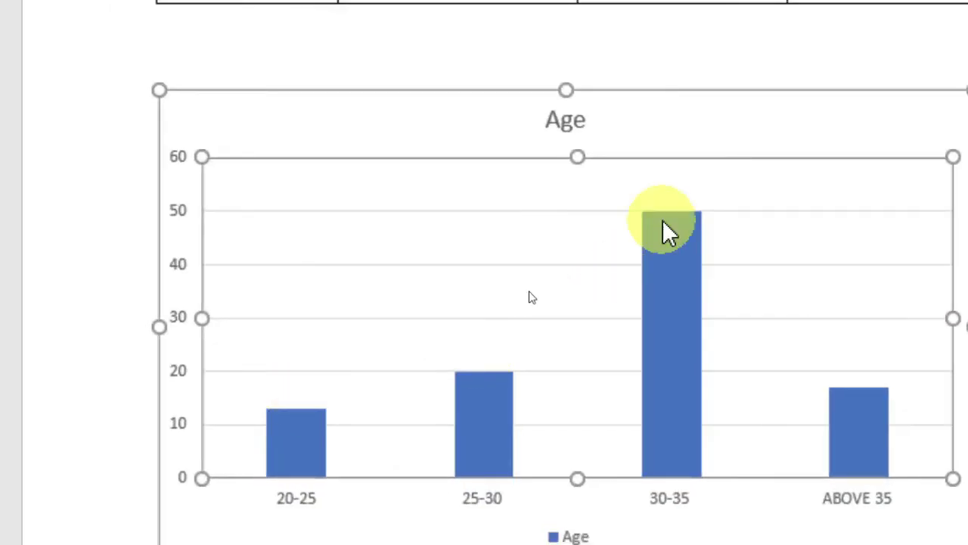
pyautogui.click(803, 190)
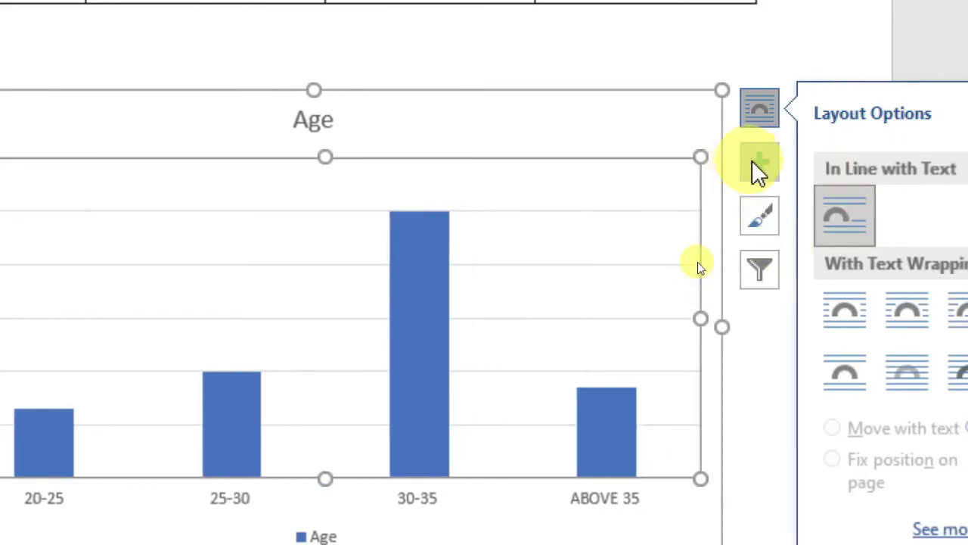
pyautogui.click(762, 171)
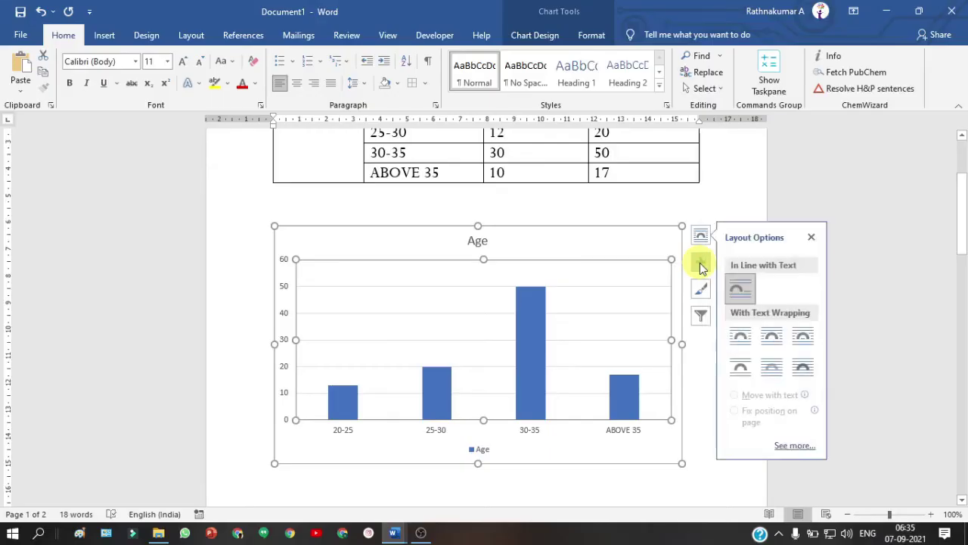
# Turn on data labels so the Age columns display 13, 20, 50 and 17
pyautogui.click(700, 265)
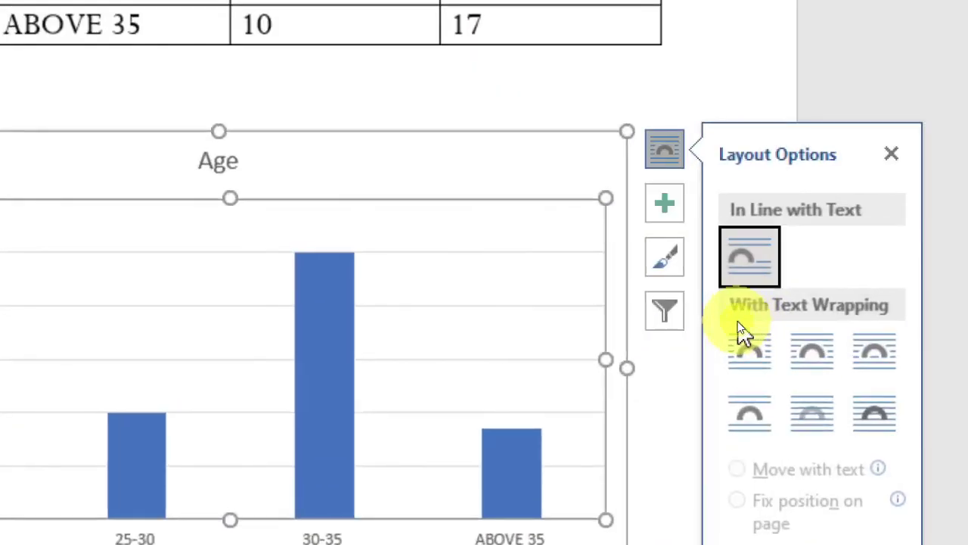
pyautogui.click(663, 211)
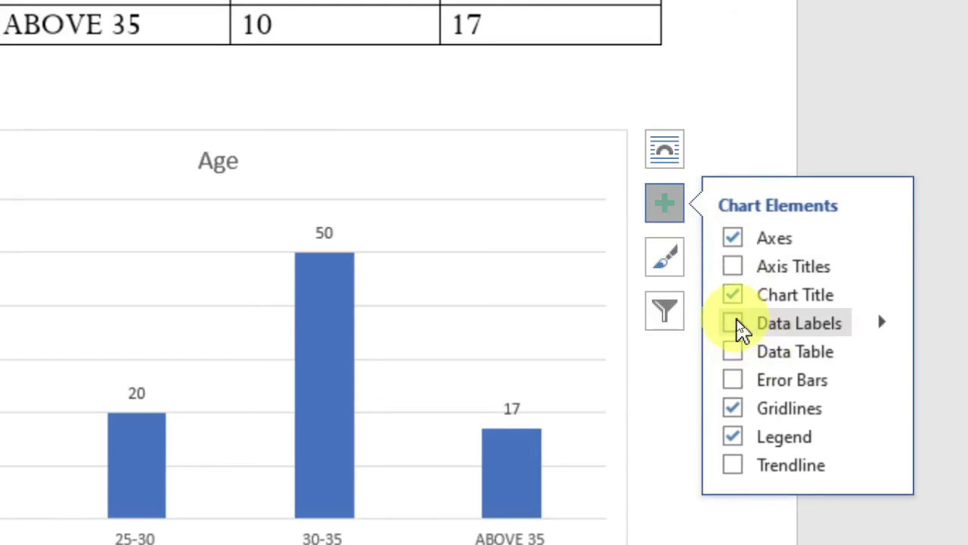
pyautogui.click(739, 321)
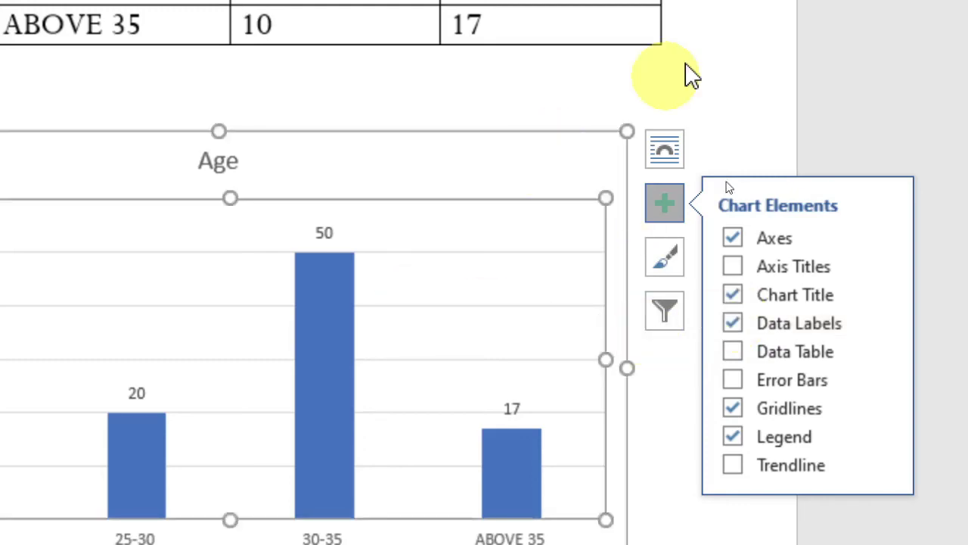
pyautogui.click(692, 158)
pyautogui.scroll(1, 692, 159)
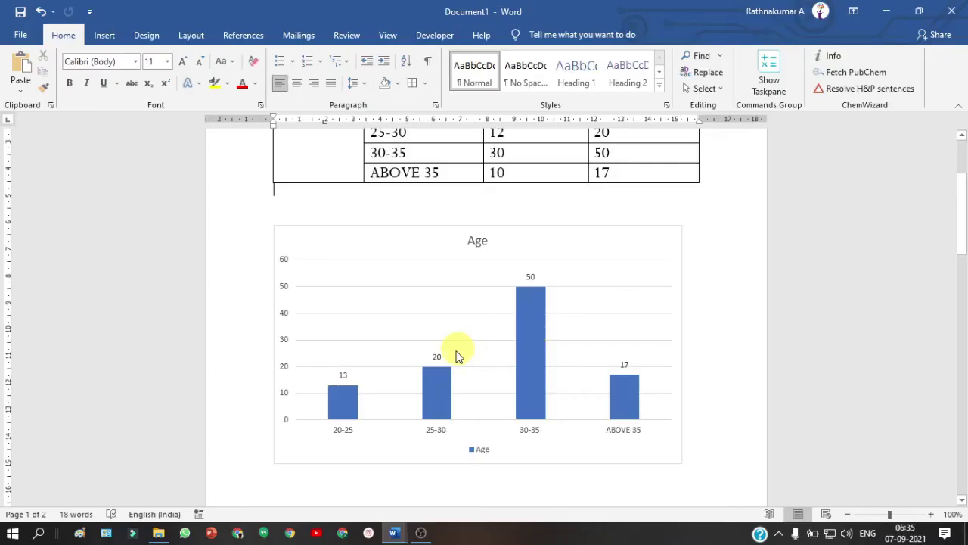